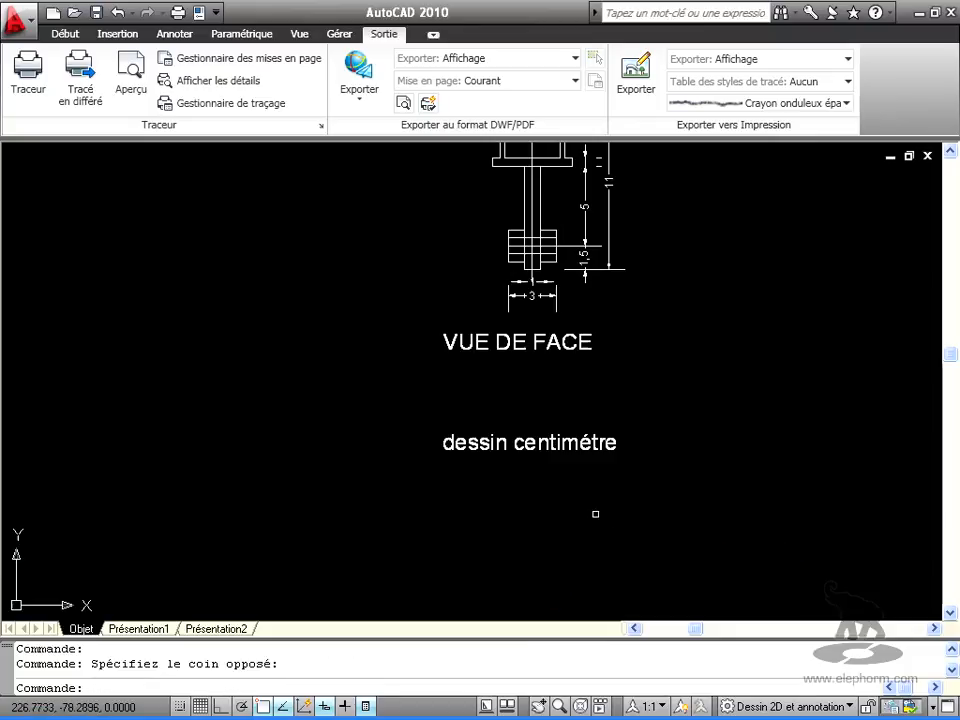
Reuse the previous plot's settings and set the plot area to a window enclosing the front view and both captions.
scroll(508, 536, up, 2)
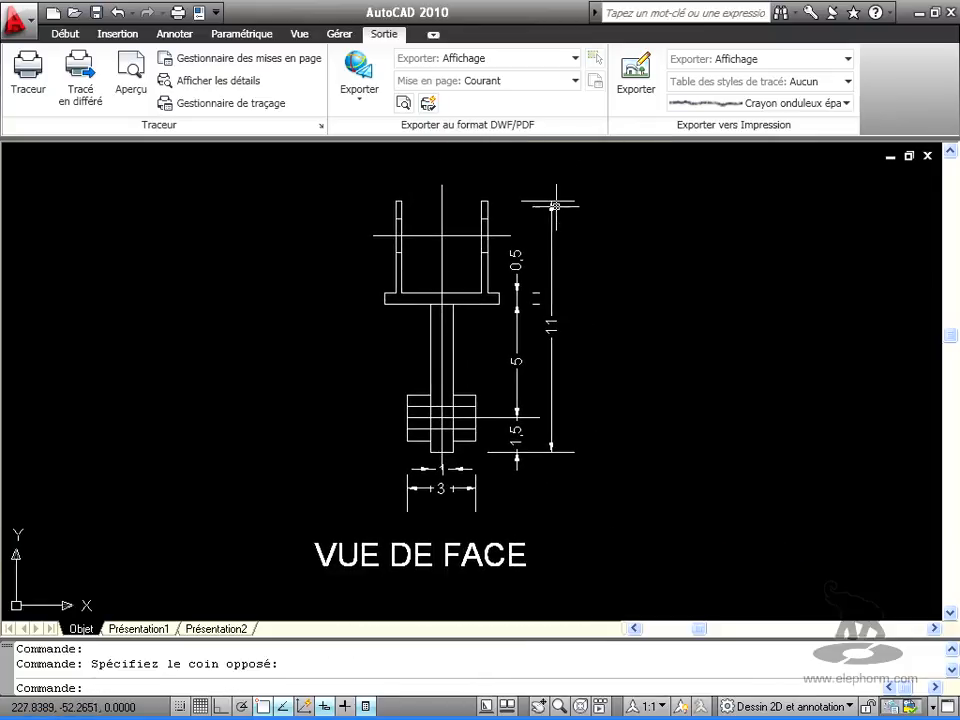
scroll(540, 435, down, 4)
middle_drag(521, 437, 475, 390)
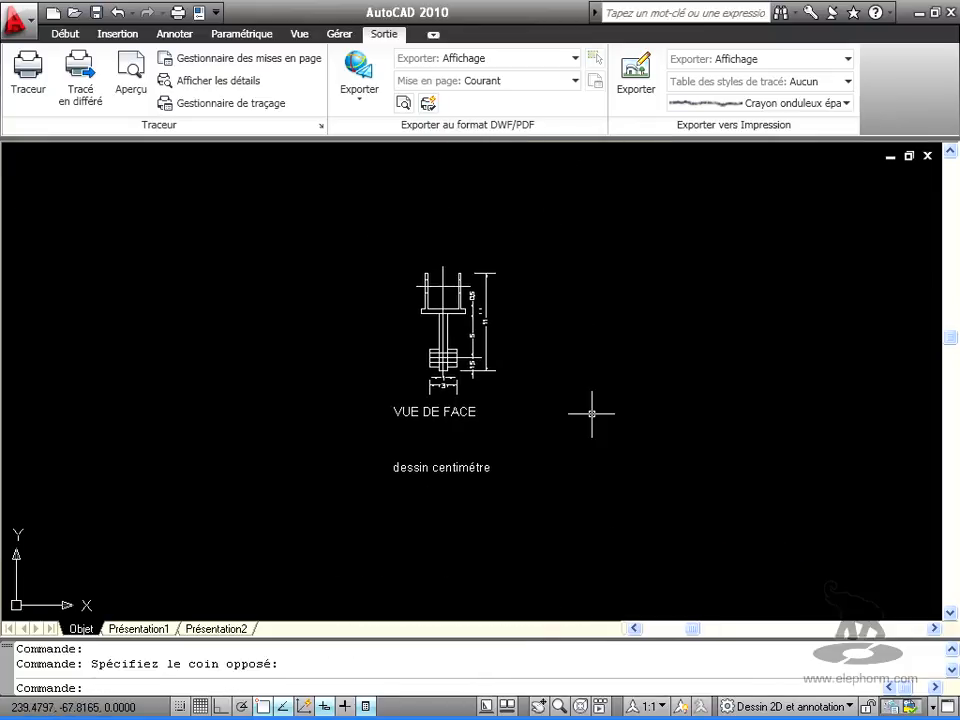
click(28, 80)
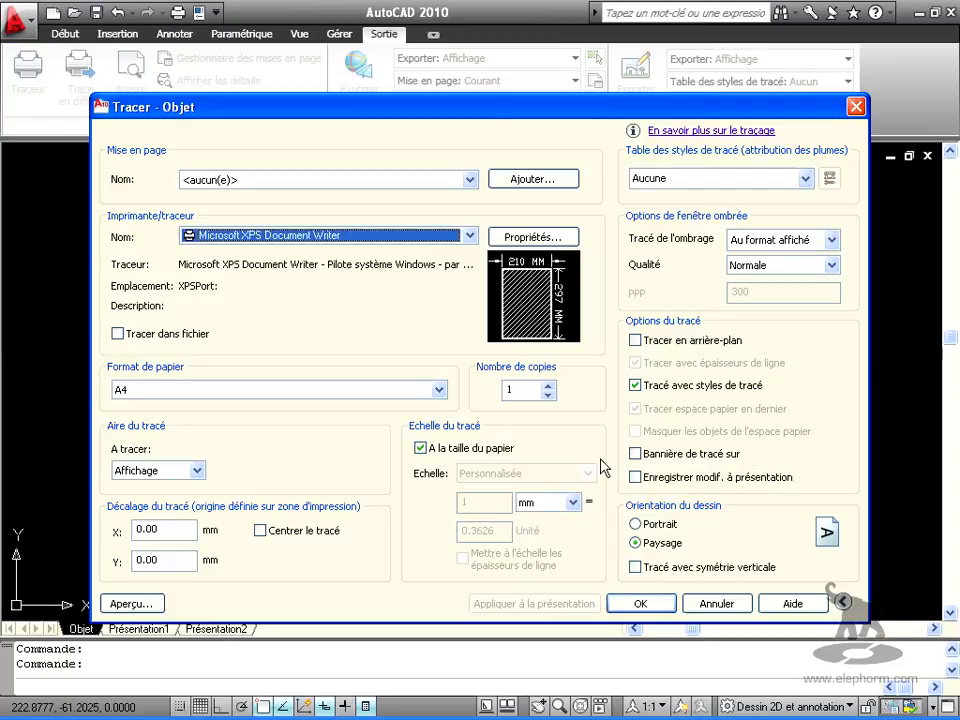
click(469, 179)
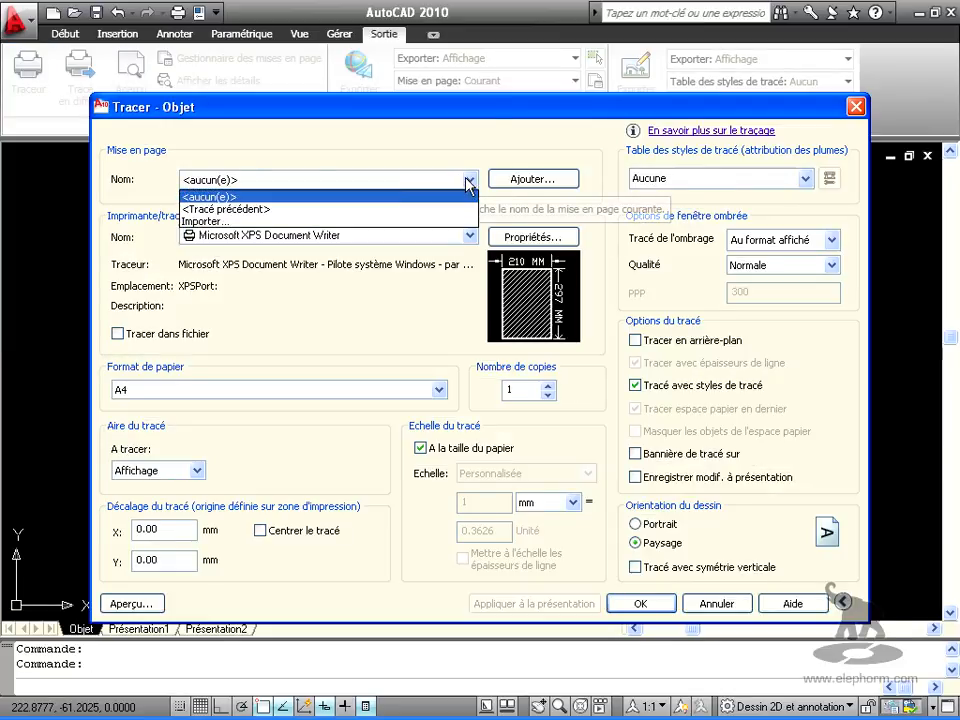
click(264, 209)
click(288, 470)
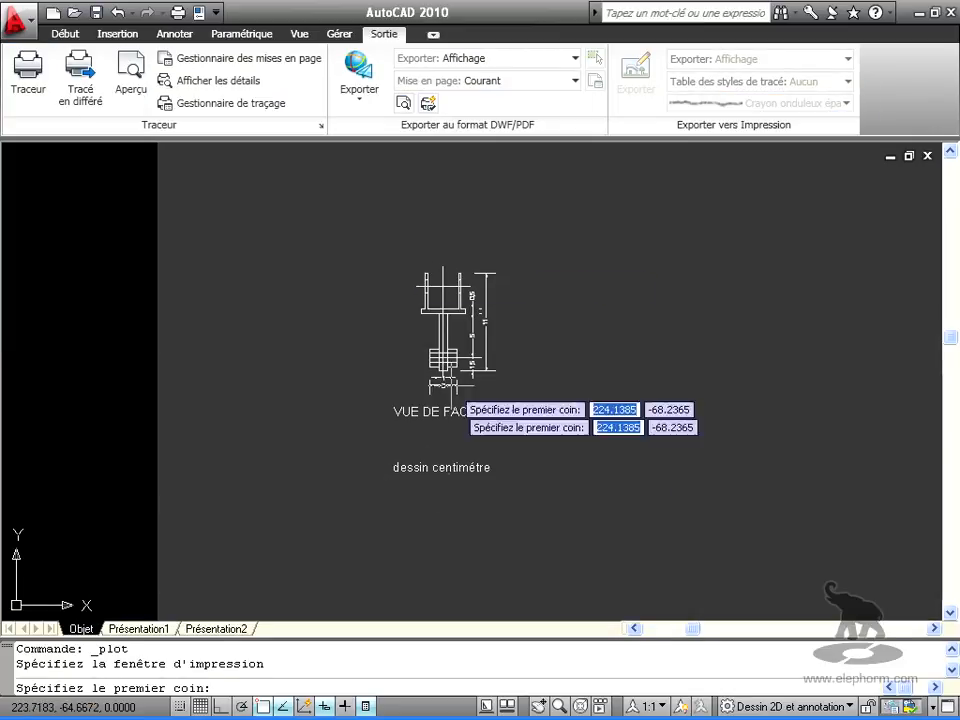
click(368, 243)
click(523, 488)
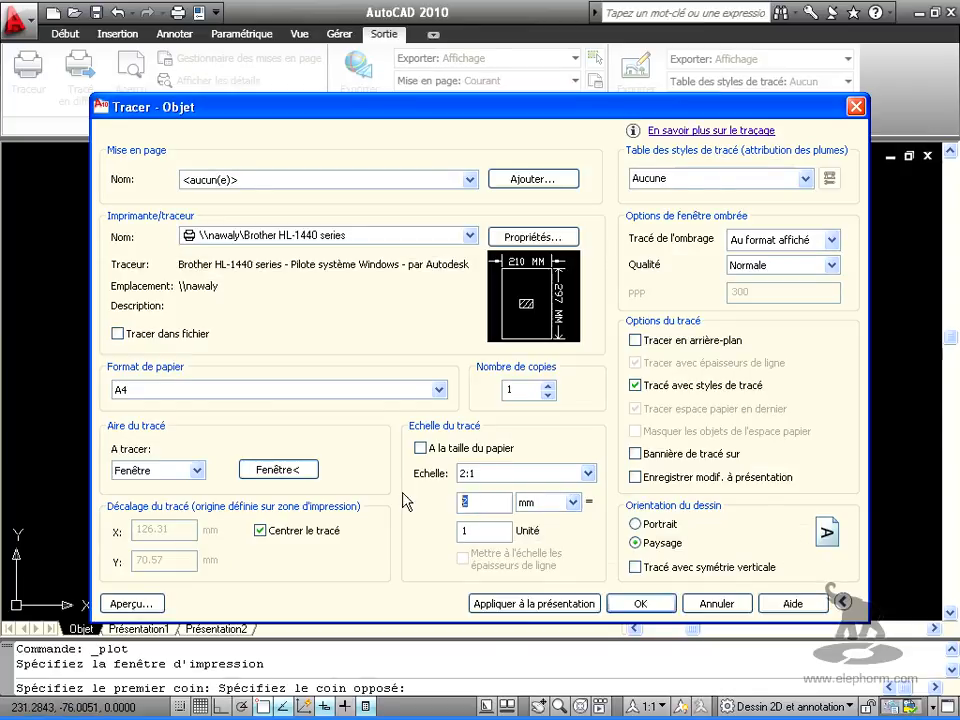
Set the plot scale to 1:1, preview the plotted sheet and return to the plot settings.
click(580, 475)
click(480, 501)
click(145, 604)
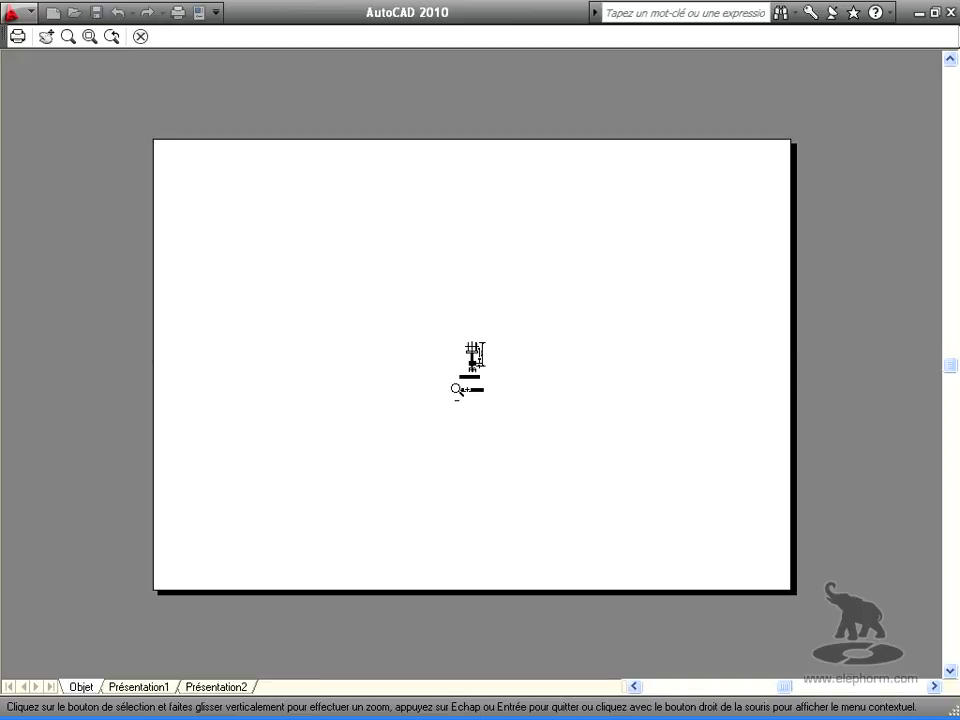
right_click(497, 361)
click(546, 370)
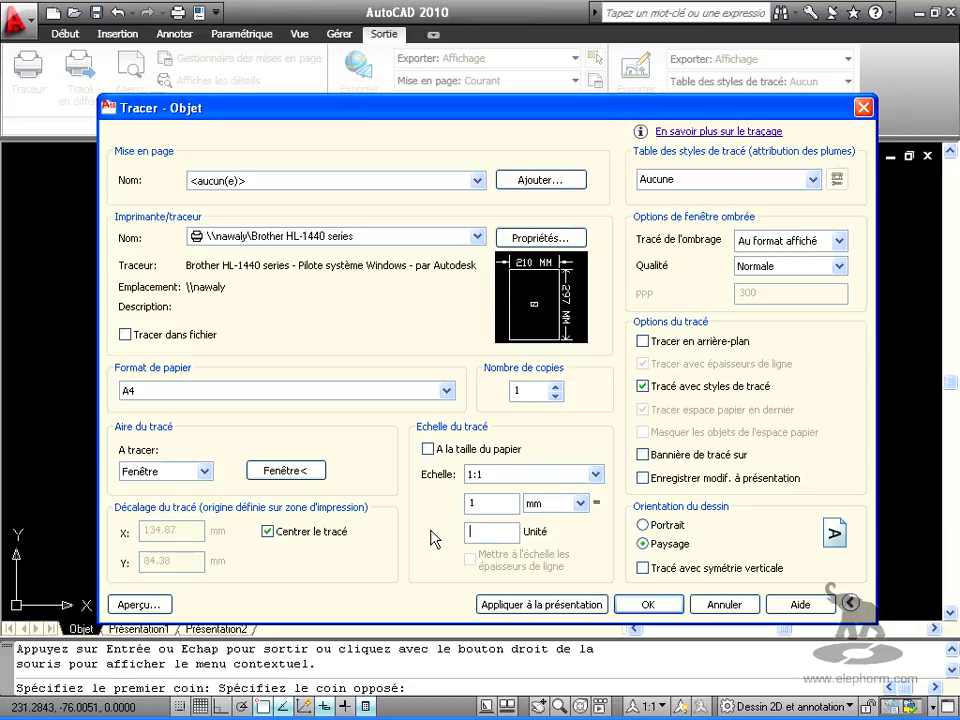
Set the plot scale to 1 mm = 10 units, preview the sheet and return to the plot settings.
text(10)
click(140, 605)
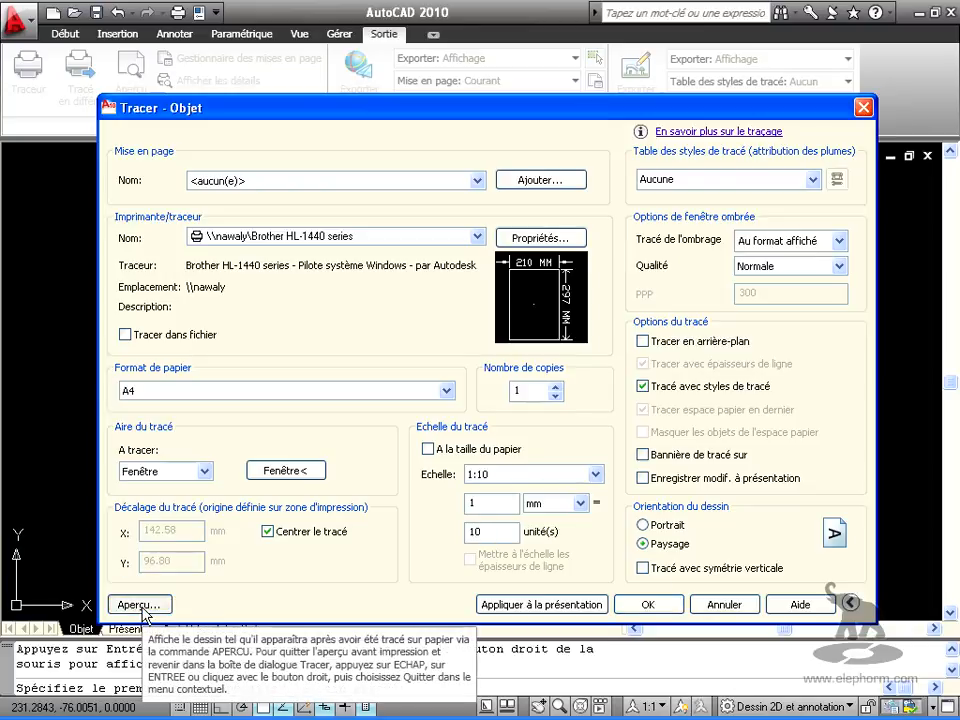
click(140, 605)
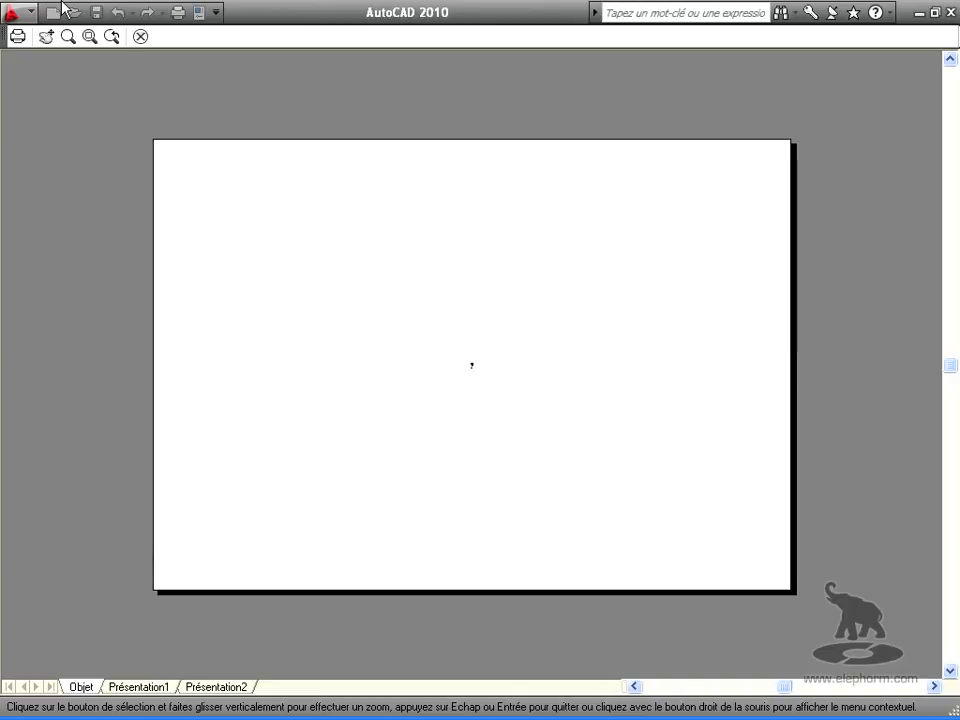
click(140, 37)
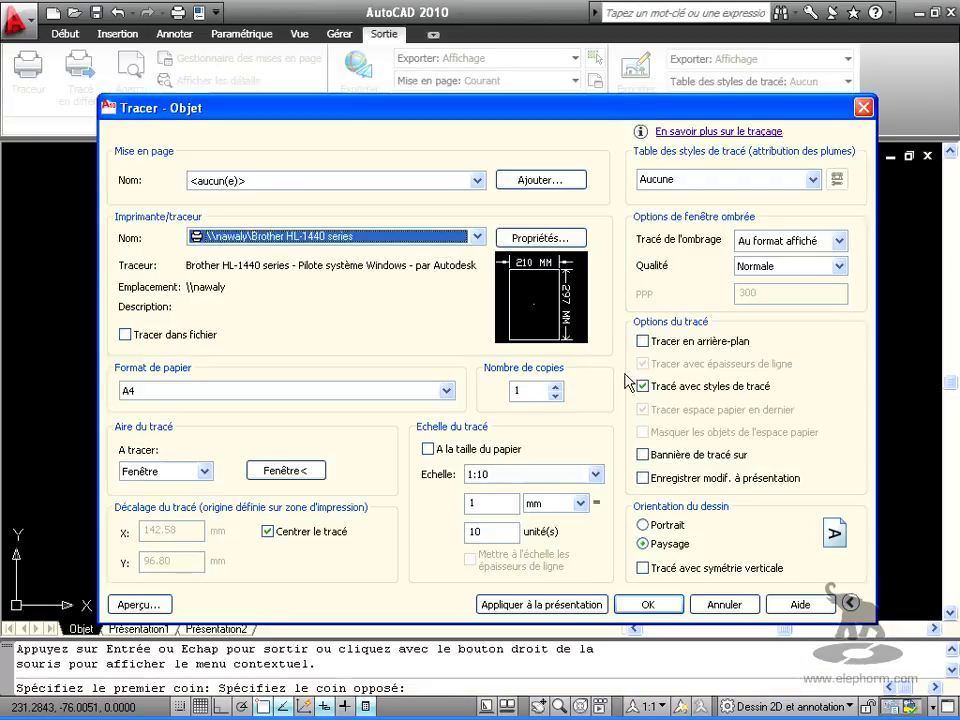
Try a custom plot scale of 10 mm = 1 unit in the preview, and cancel the plot.
text(1)
key(Tab)
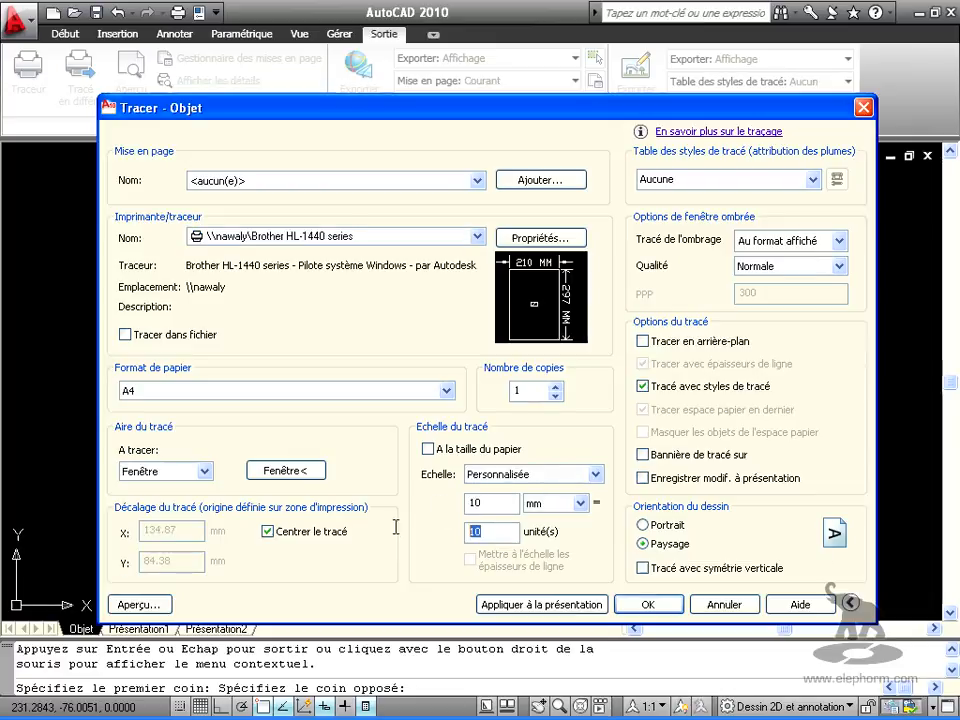
text(1)
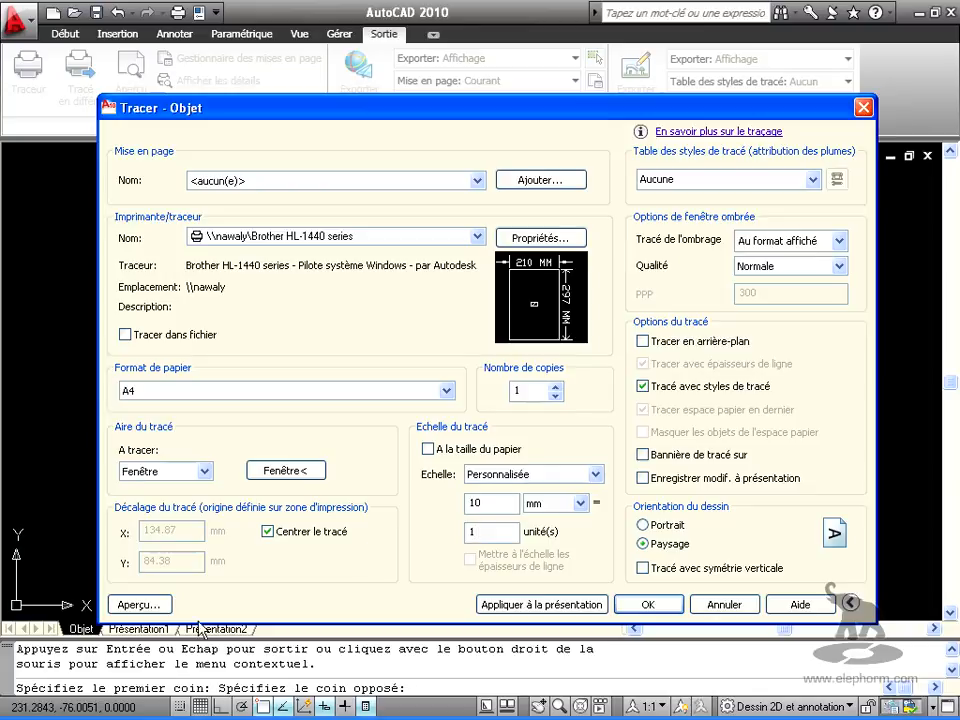
click(145, 605)
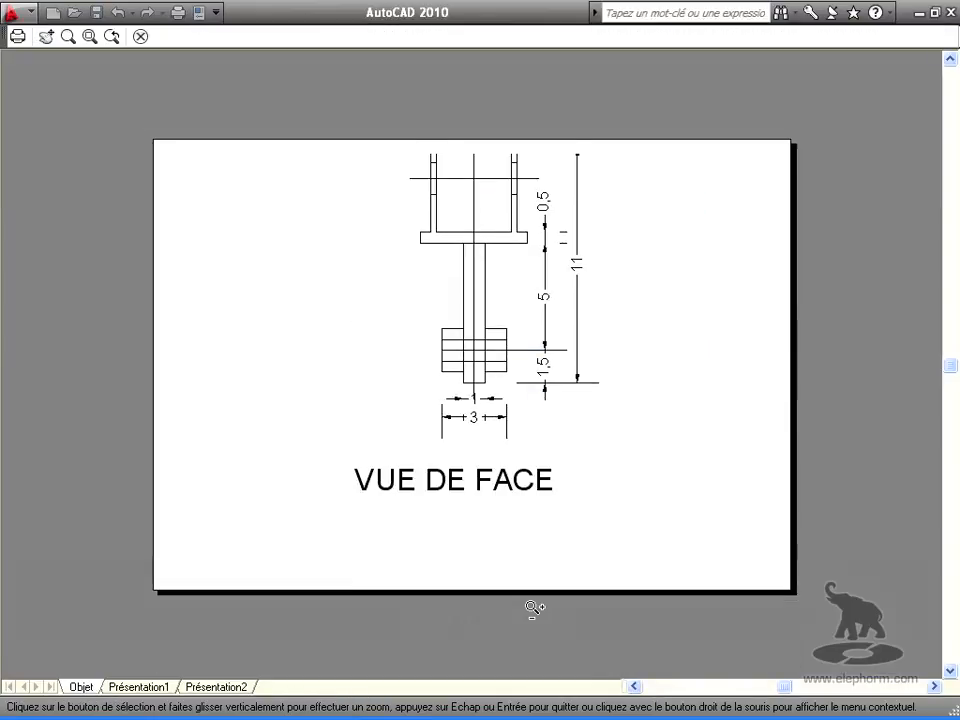
right_click(569, 448)
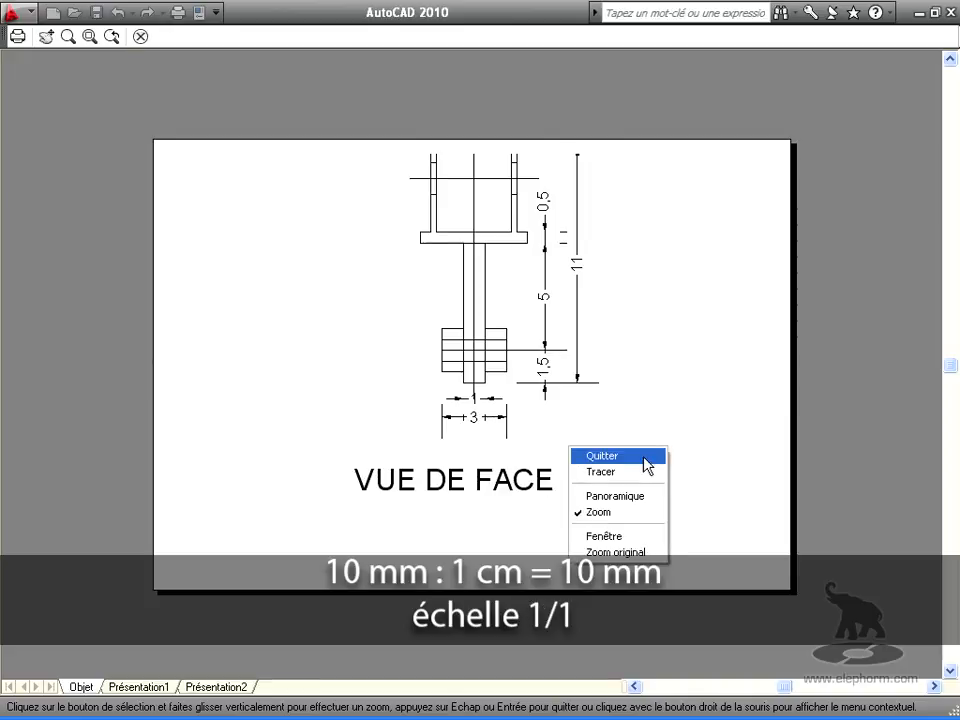
click(641, 457)
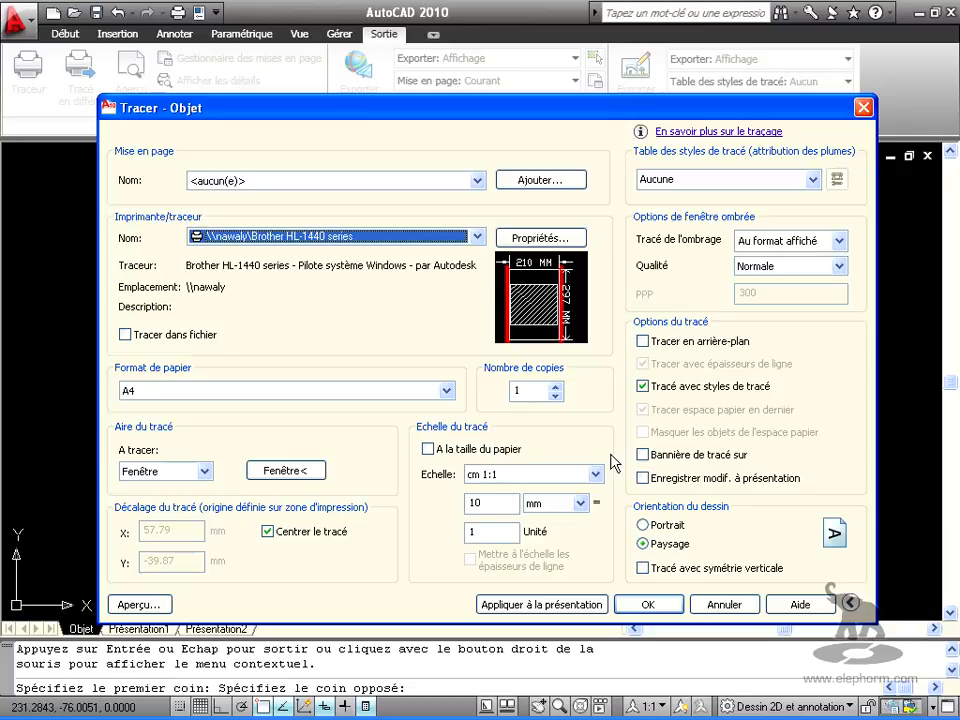
click(725, 606)
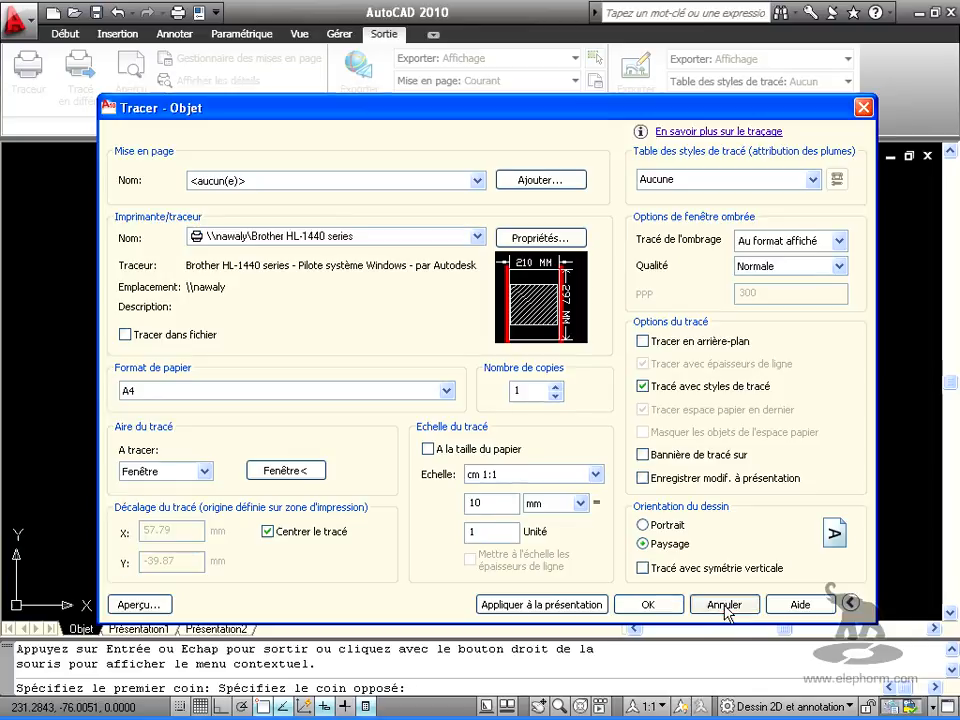
click(725, 606)
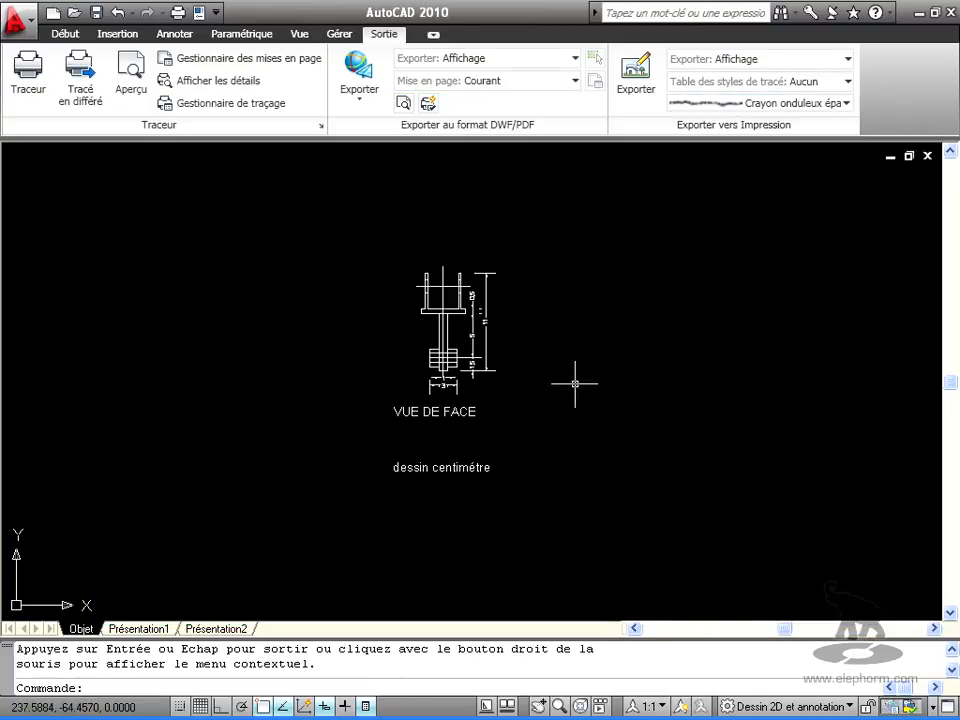
Open the scale list for editing from the user preferences and move the cm 1:1 scale up to first place.
click(20, 20)
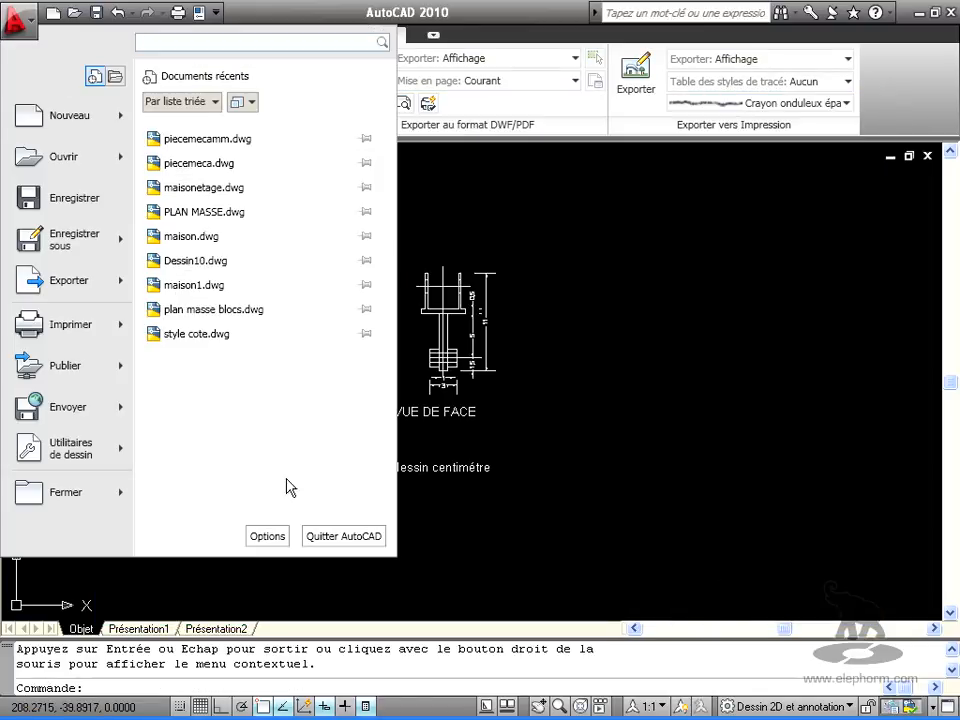
click(268, 536)
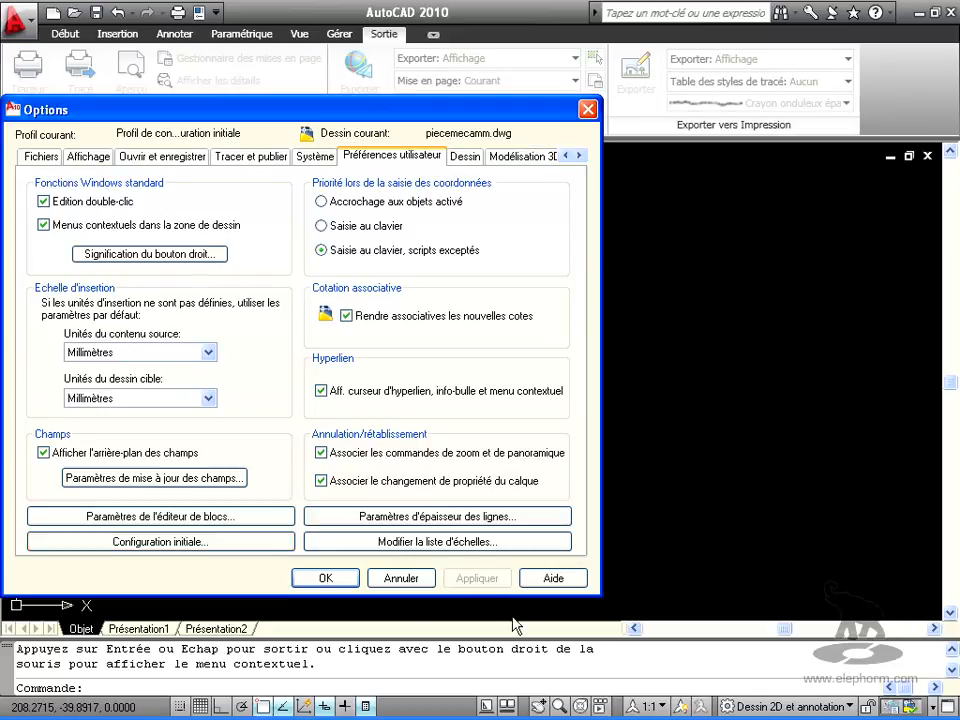
click(446, 542)
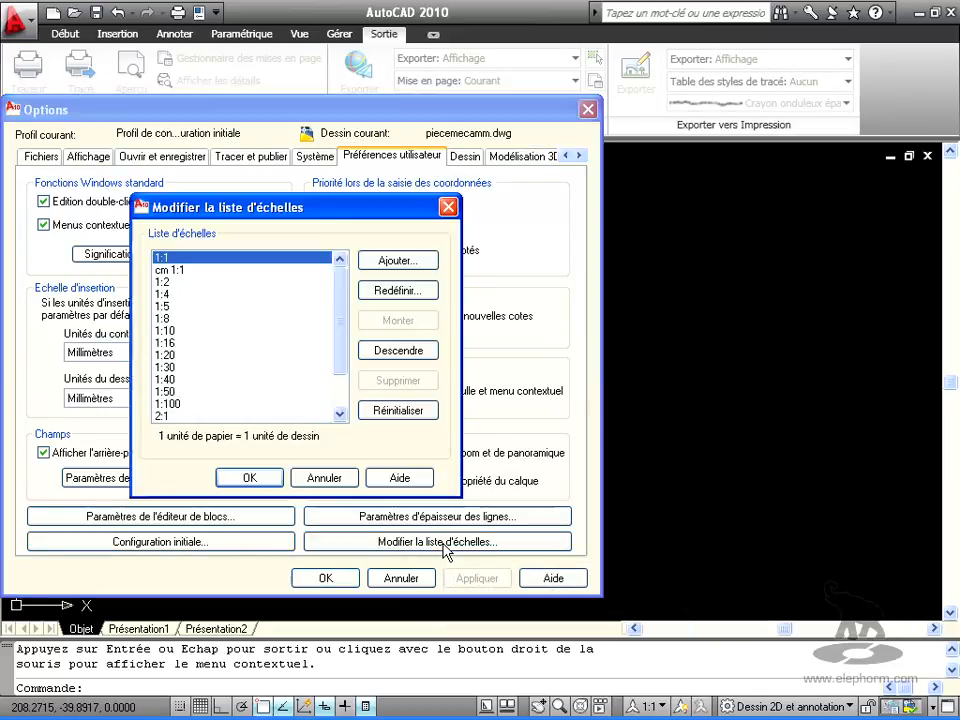
mouse_move(347, 306)
mouse_down()
mouse_move(347, 345)
mouse_move(343, 285)
mouse_up()
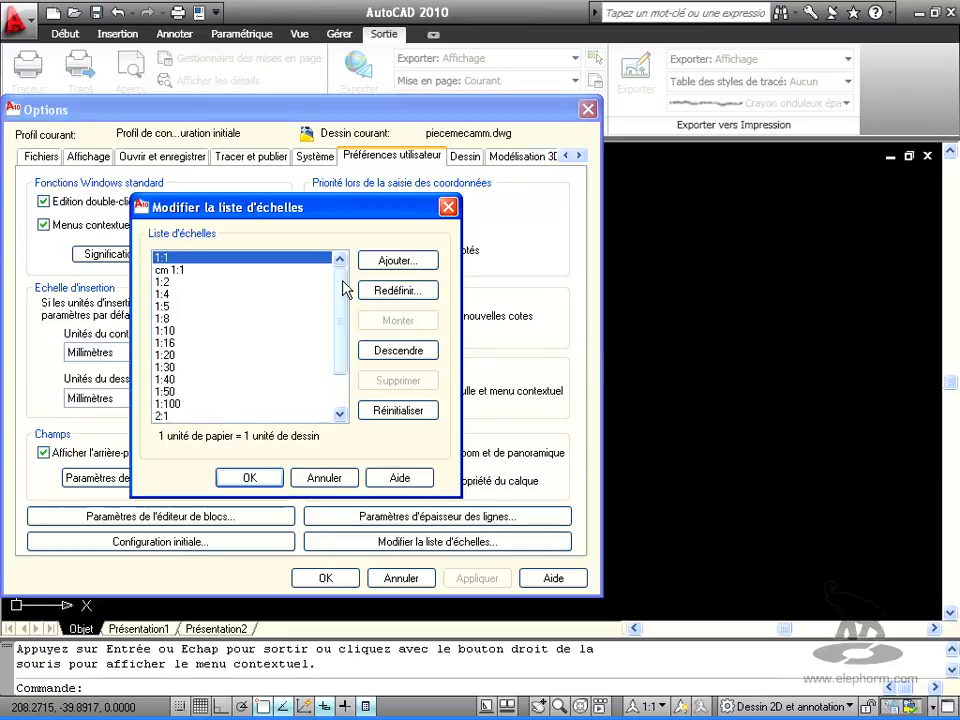
click(167, 270)
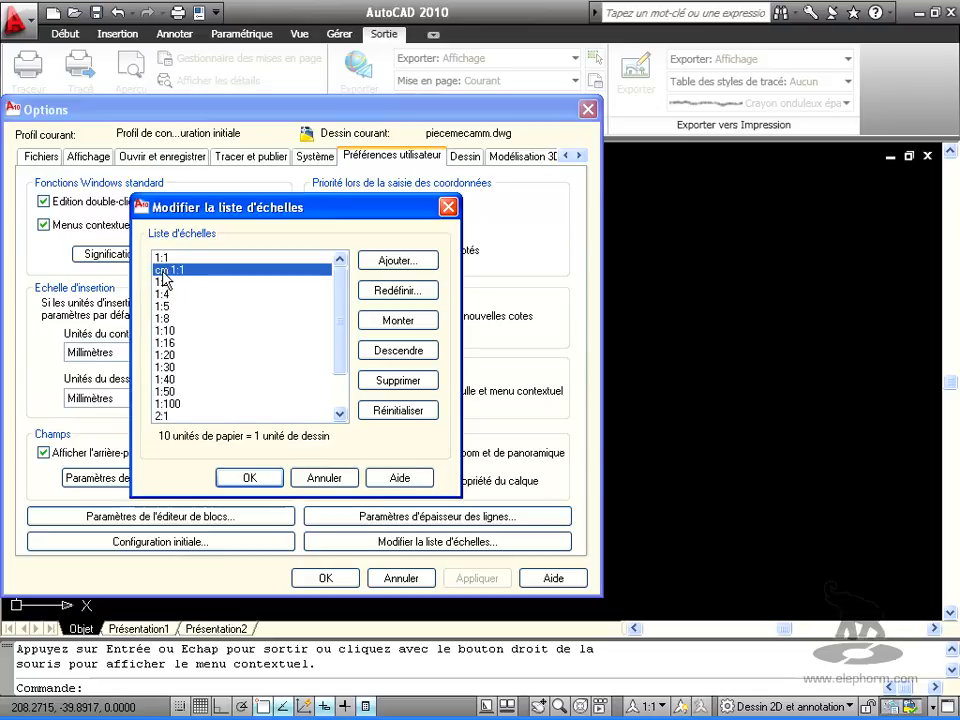
click(405, 320)
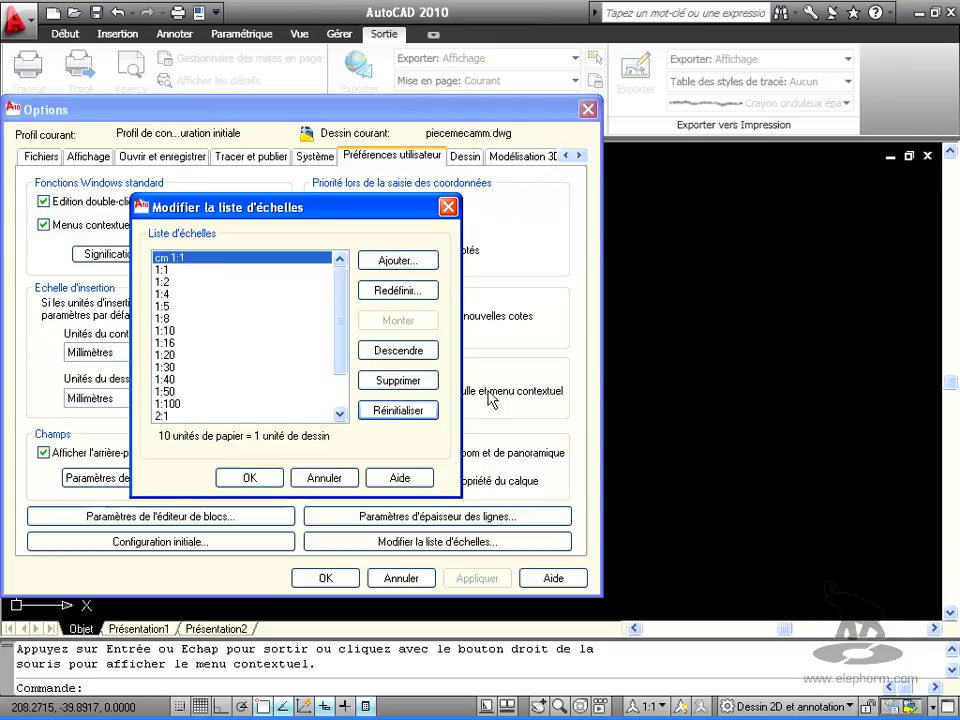
Review the name, paper units and drawing units defined for the cm 1:1 scale.
click(413, 298)
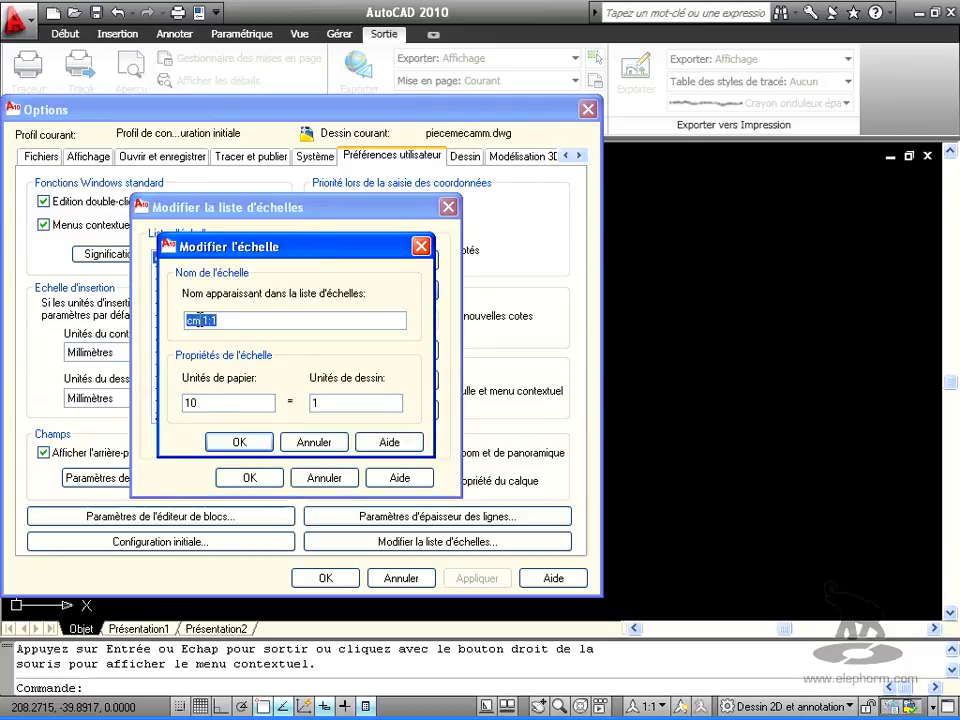
double_click(205, 320)
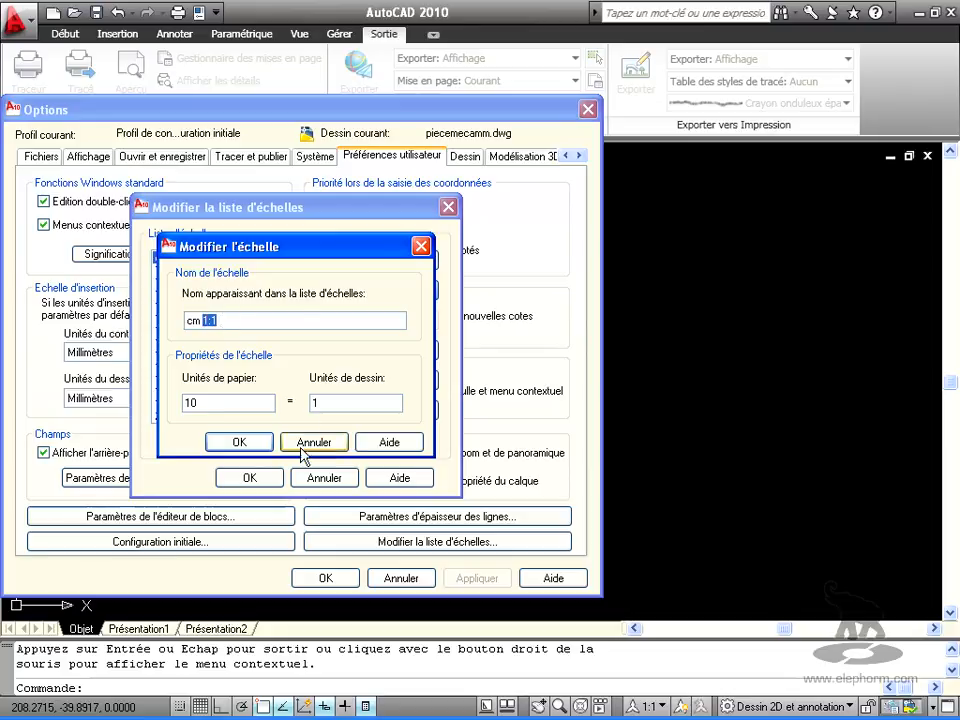
double_click(206, 399)
key(Tab)
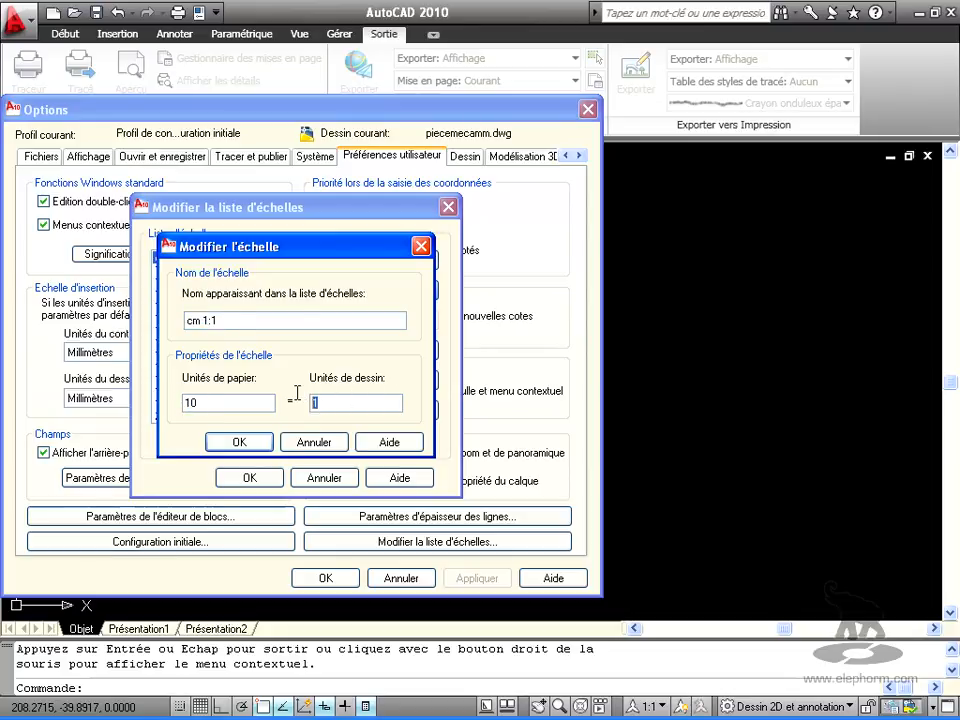
click(223, 442)
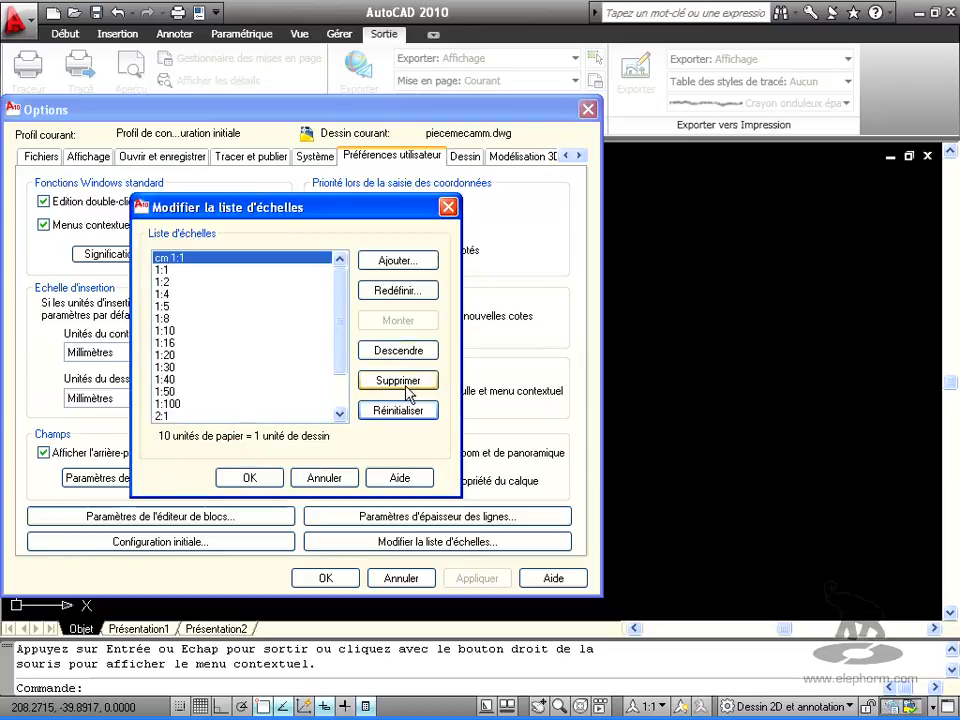
Add a scale named cm 1:100 with 1 paper unit equal to 10 drawing units.
click(398, 260)
text(cm)
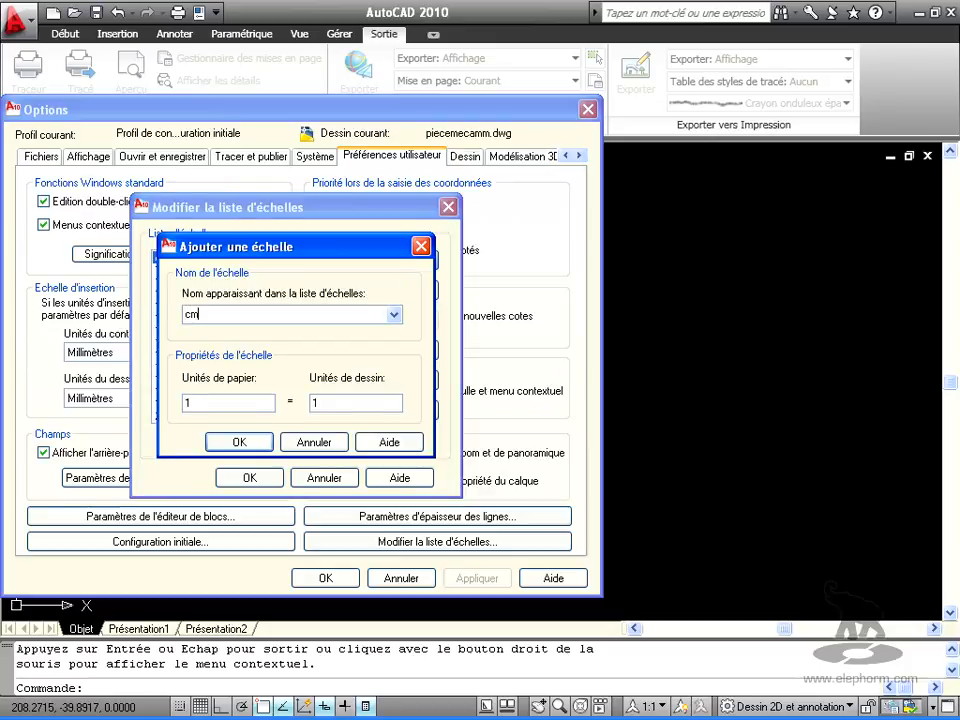
text( 1/)
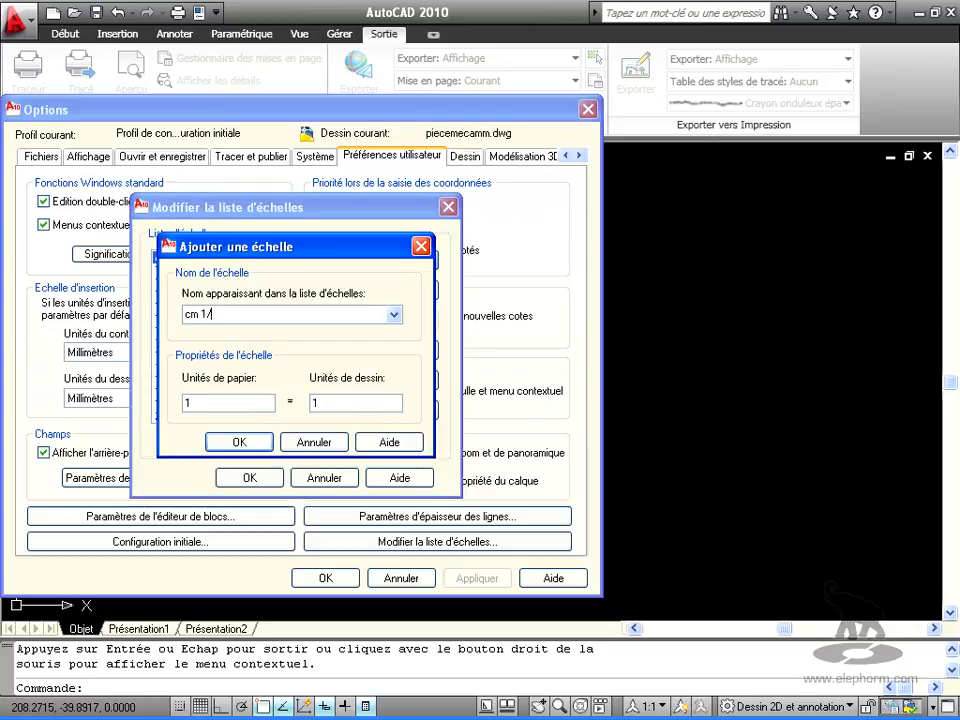
text(:100)
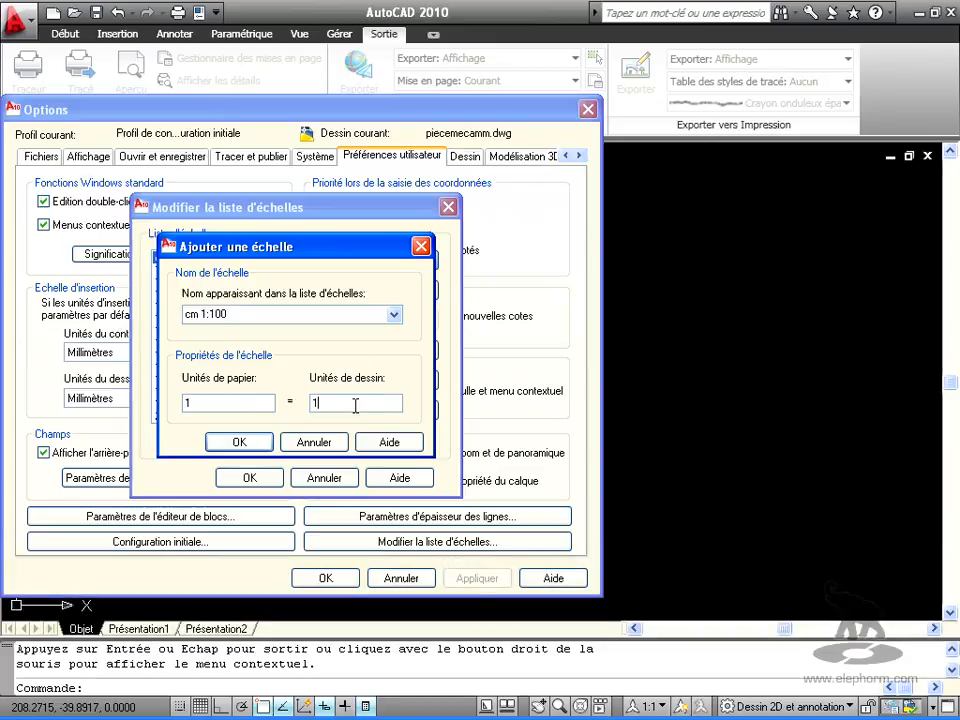
click(352, 398)
text(0)
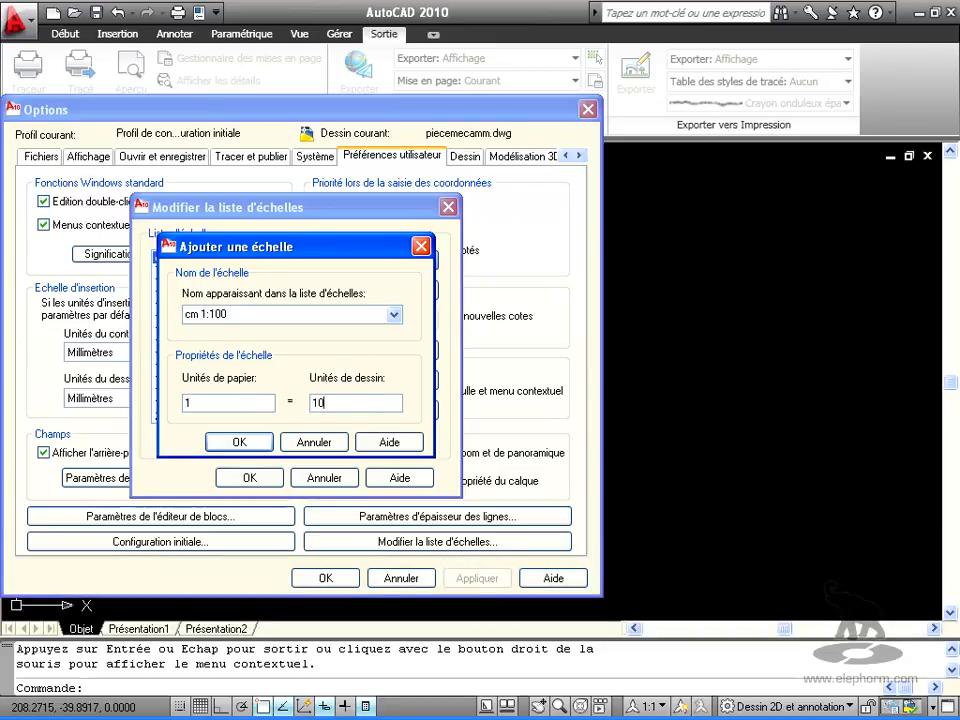
click(262, 443)
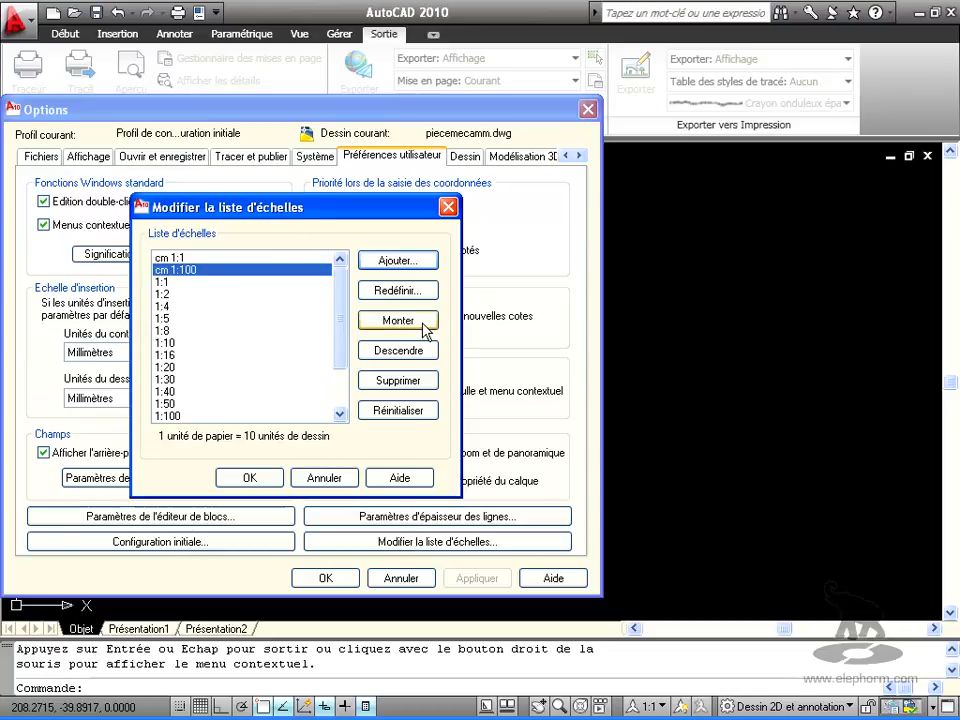
Add a scale named m 1:100 with 10 paper units equal to 1 drawing unit.
click(398, 261)
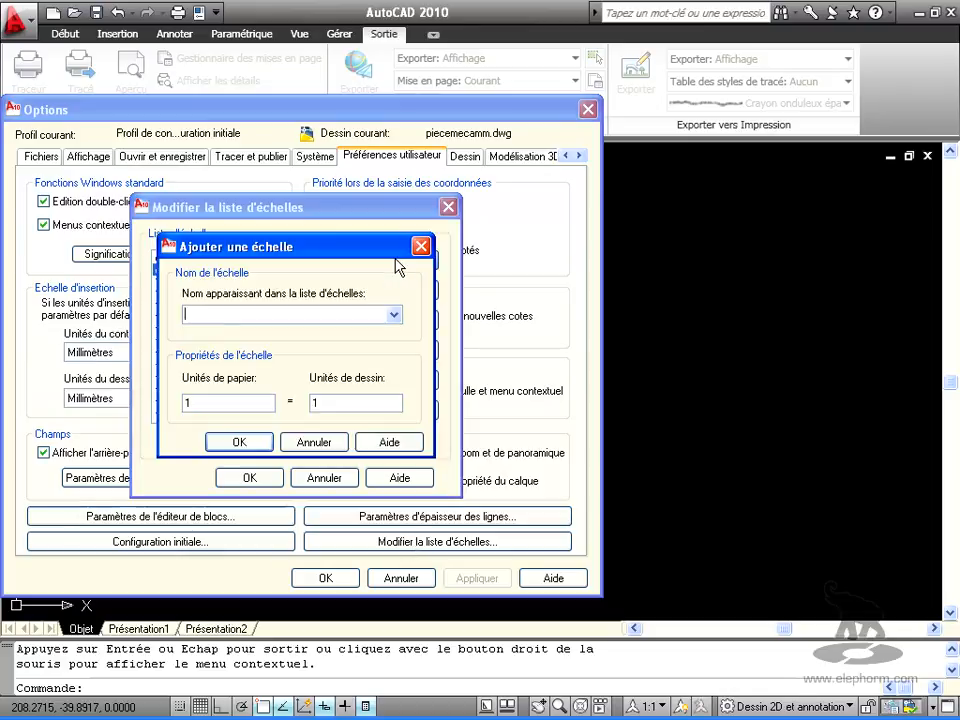
text(m)
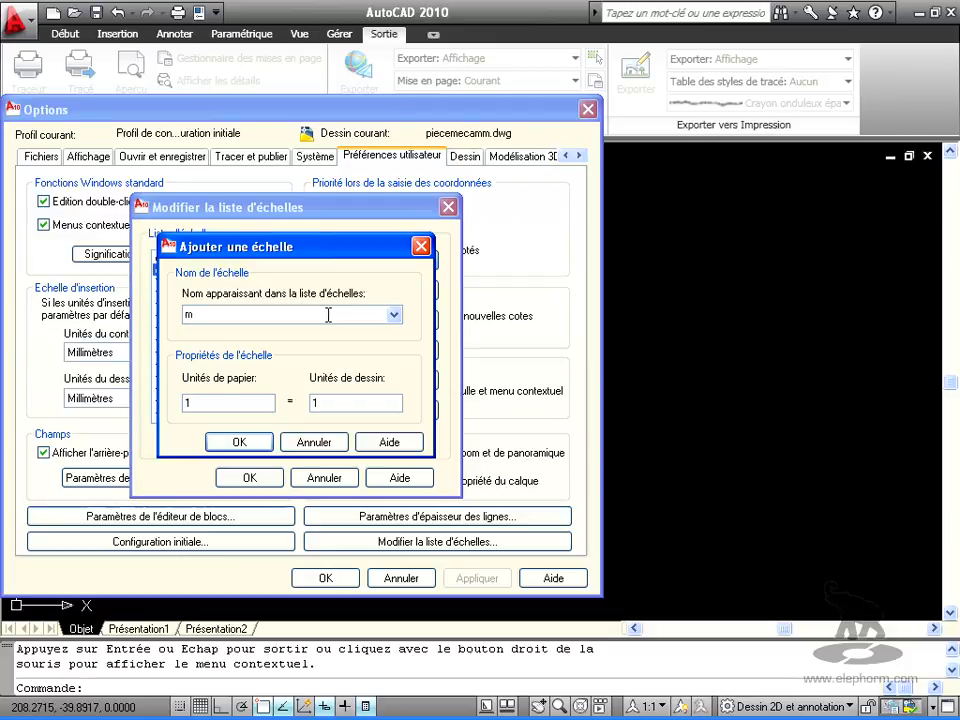
text( 1)
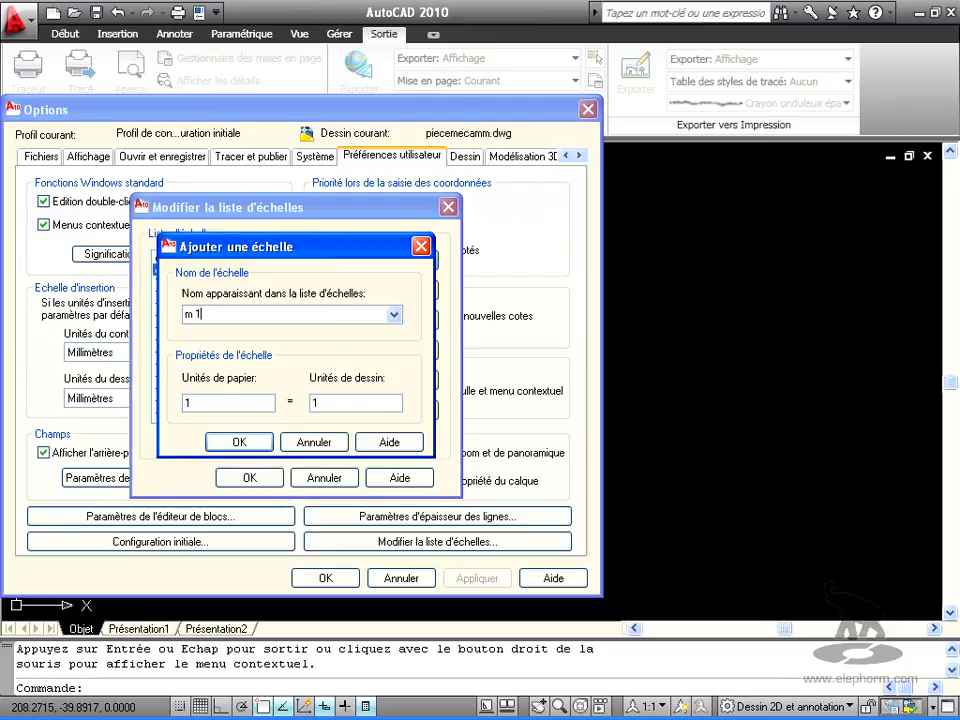
text(:10)
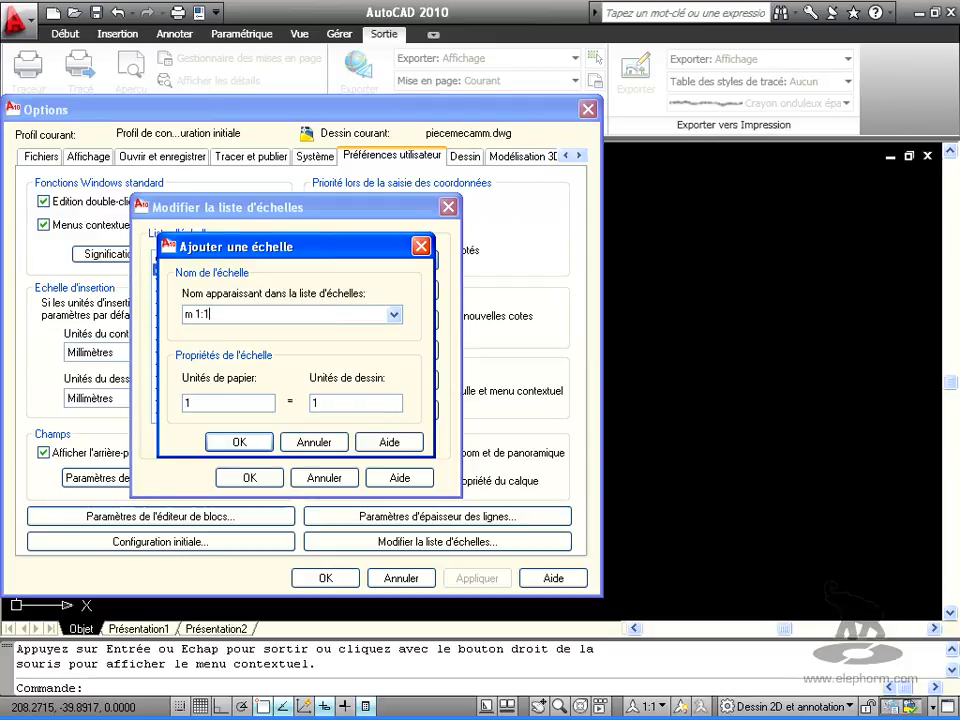
text(0)
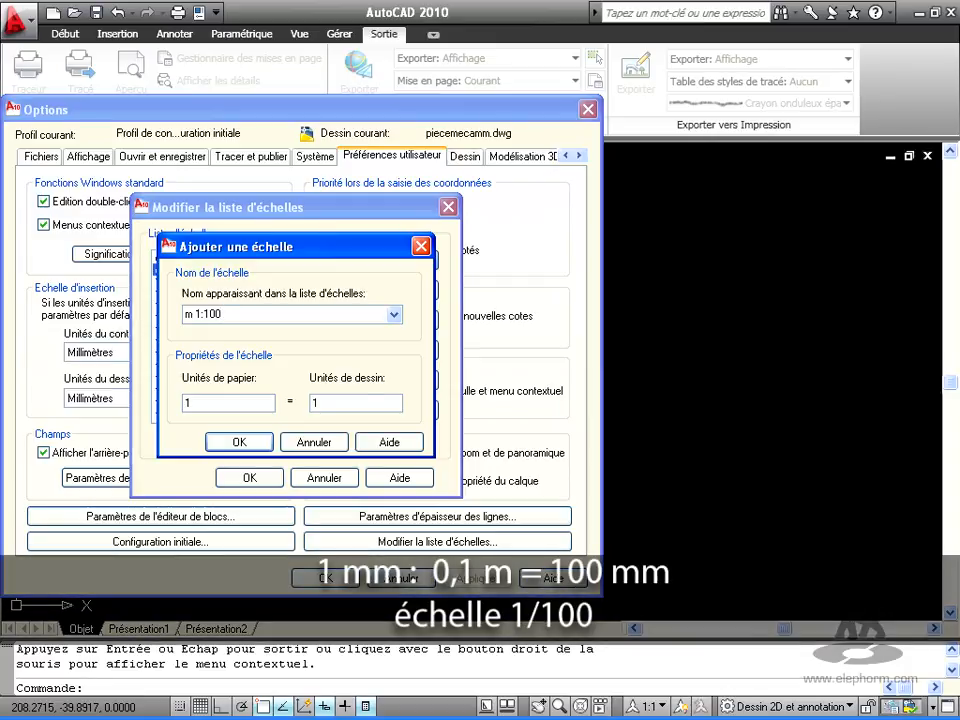
double_click(214, 403)
text(10)
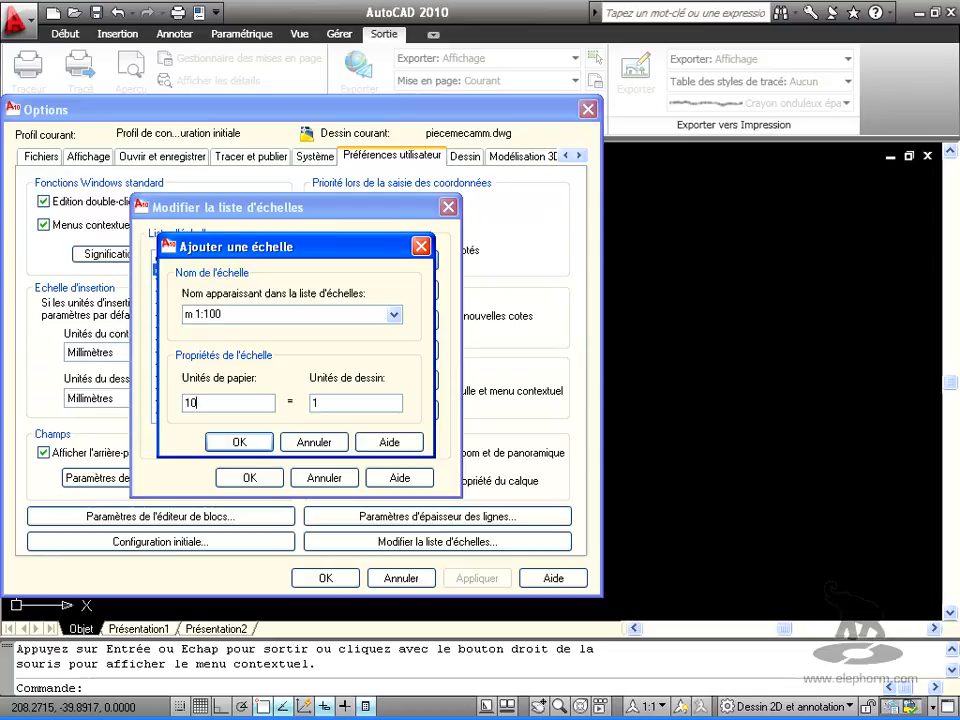
click(241, 446)
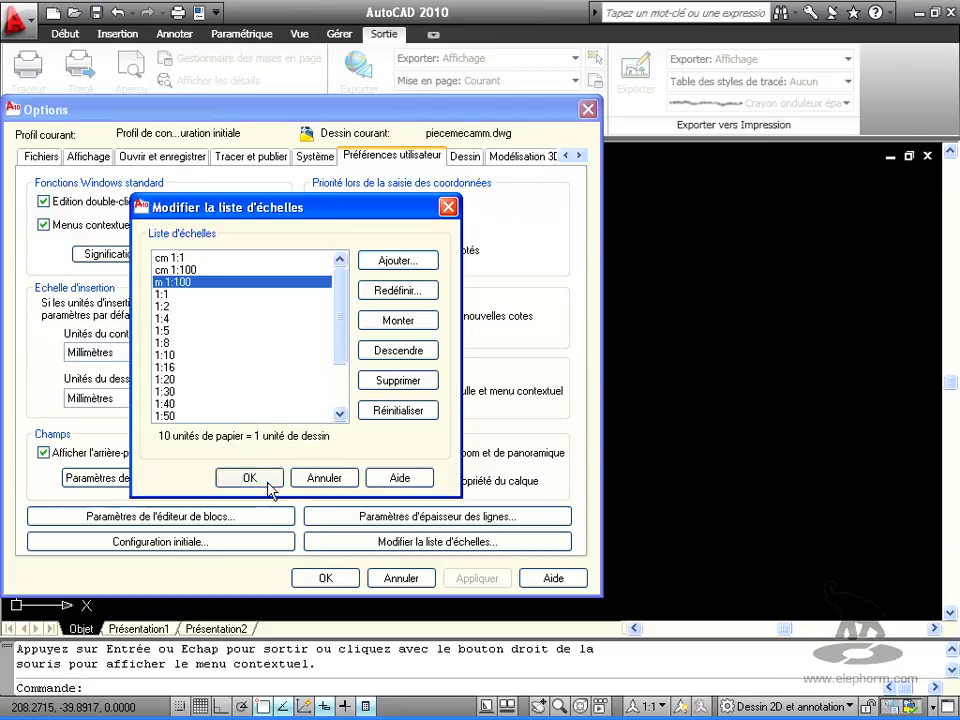
Save the edited scale list and check the plot scale choices for the custom cm and m scales.
click(268, 482)
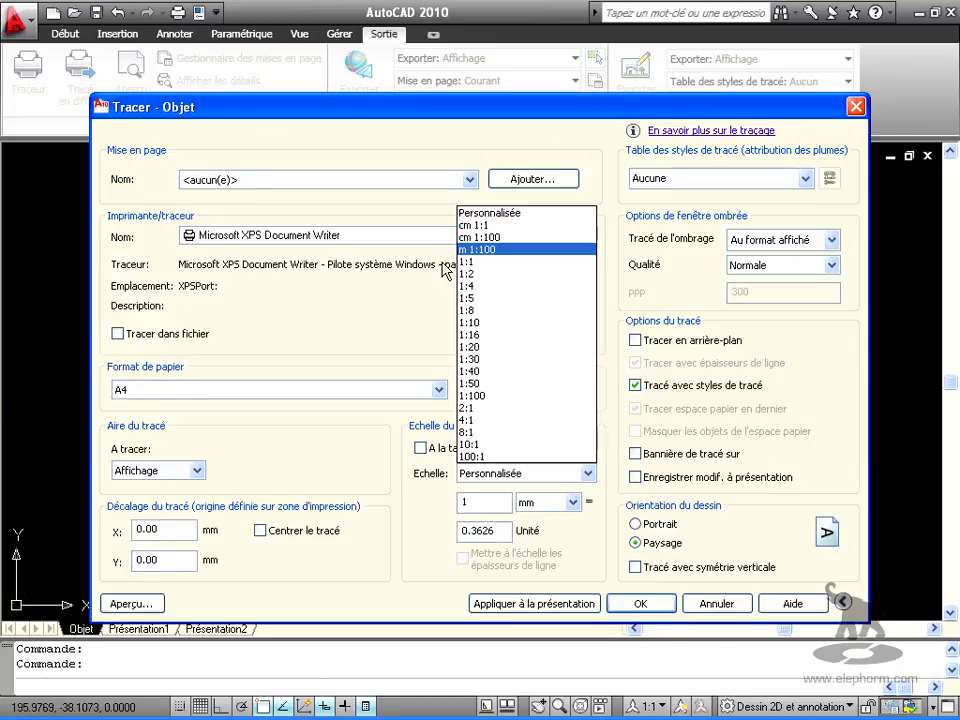
click(331, 319)
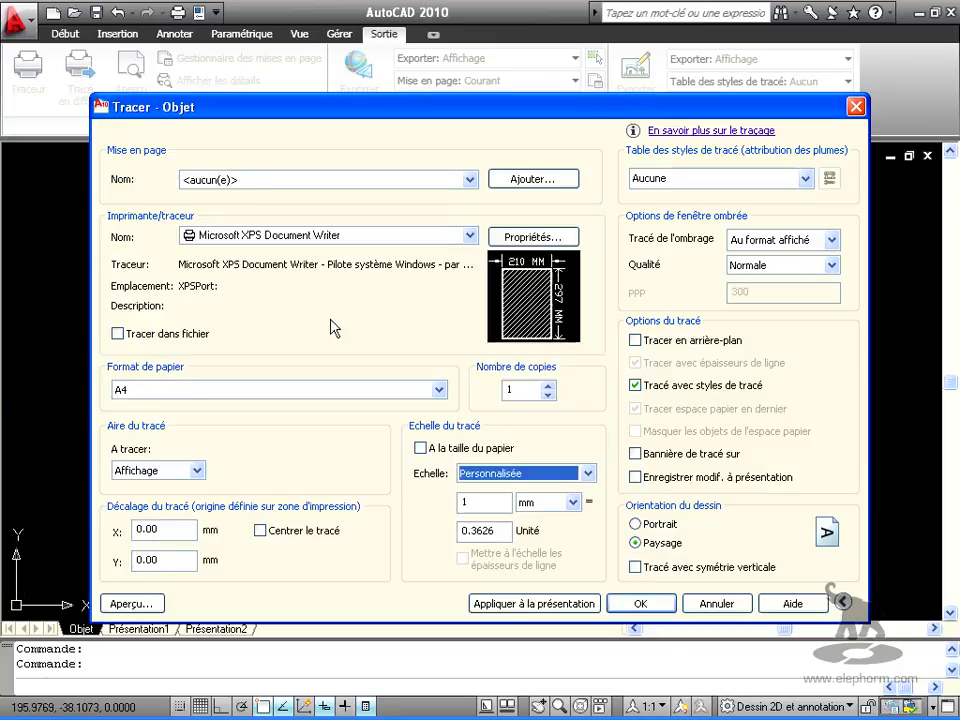